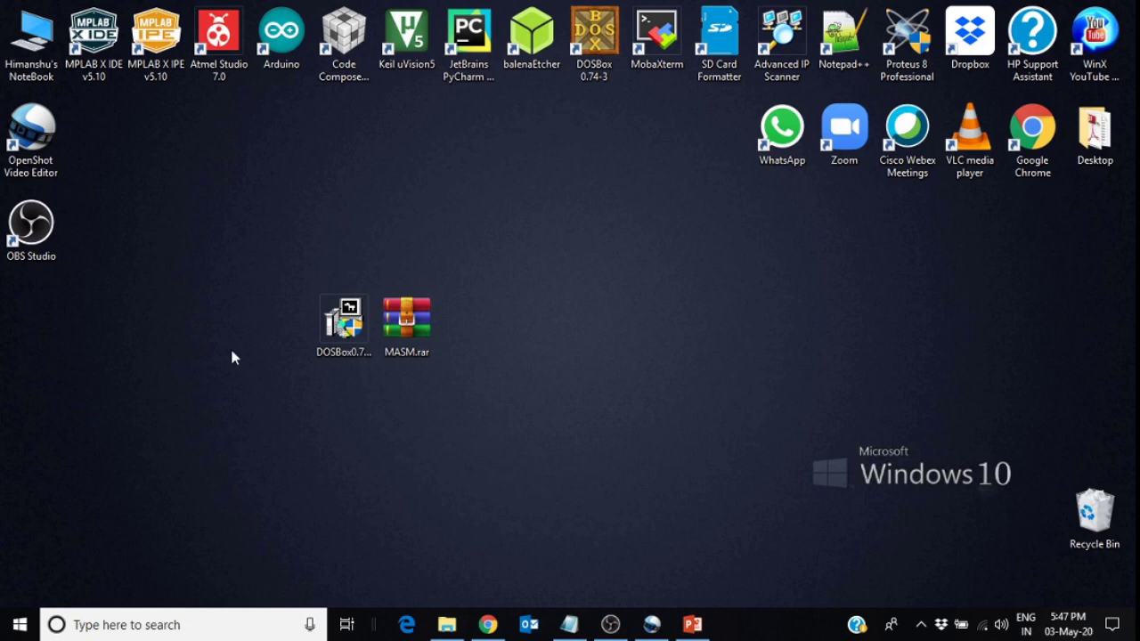
# - Return to Chrome and show the MASM.rar Google Drive page
pyautogui.moveTo(270, 260); pyautogui.dragTo(504, 389)
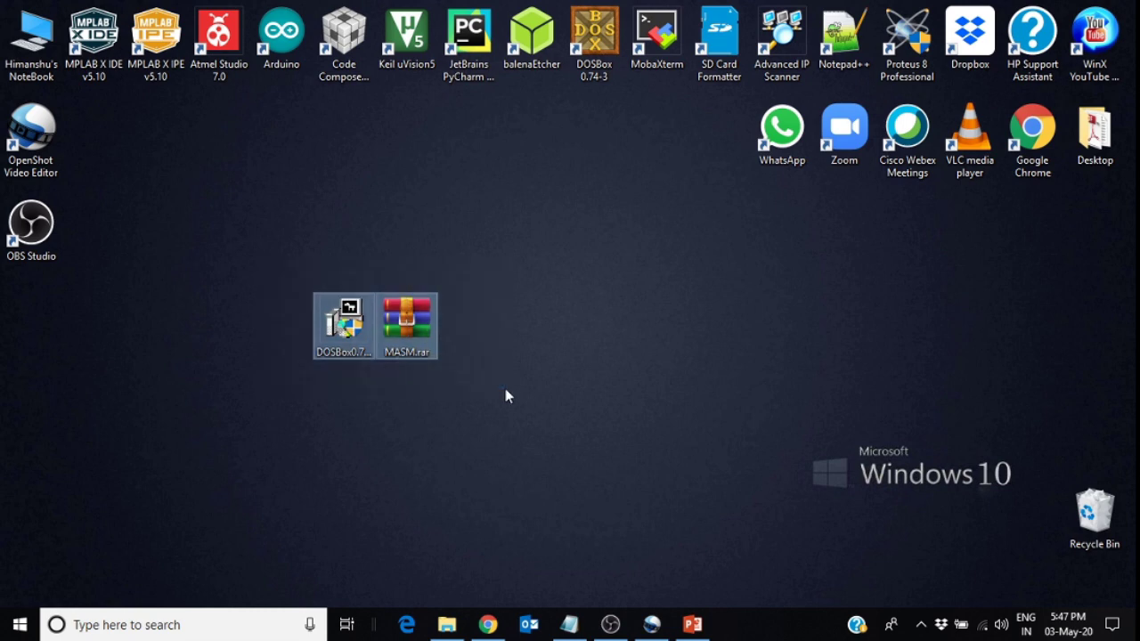
pyautogui.click(347, 399)
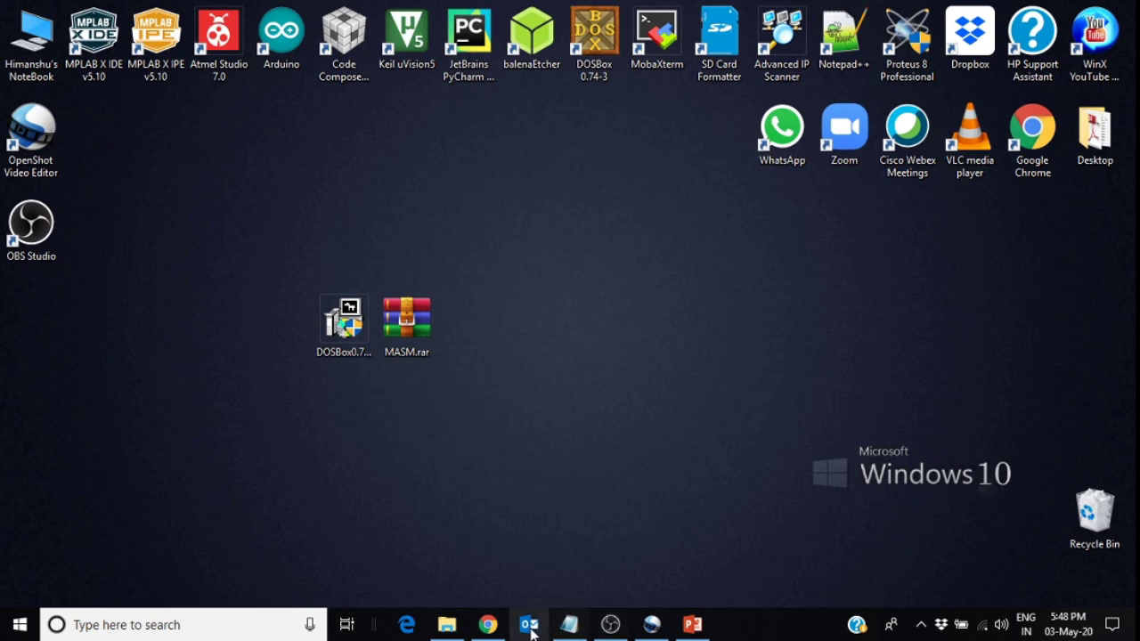
pyautogui.click(487, 624)
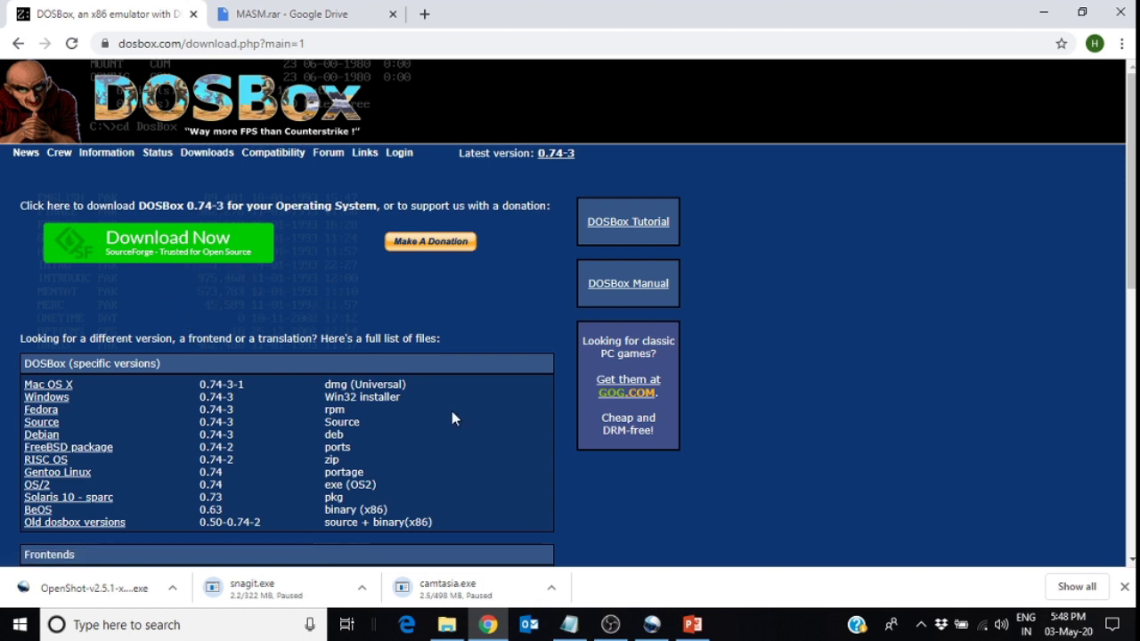
pyautogui.moveTo(595, 634)
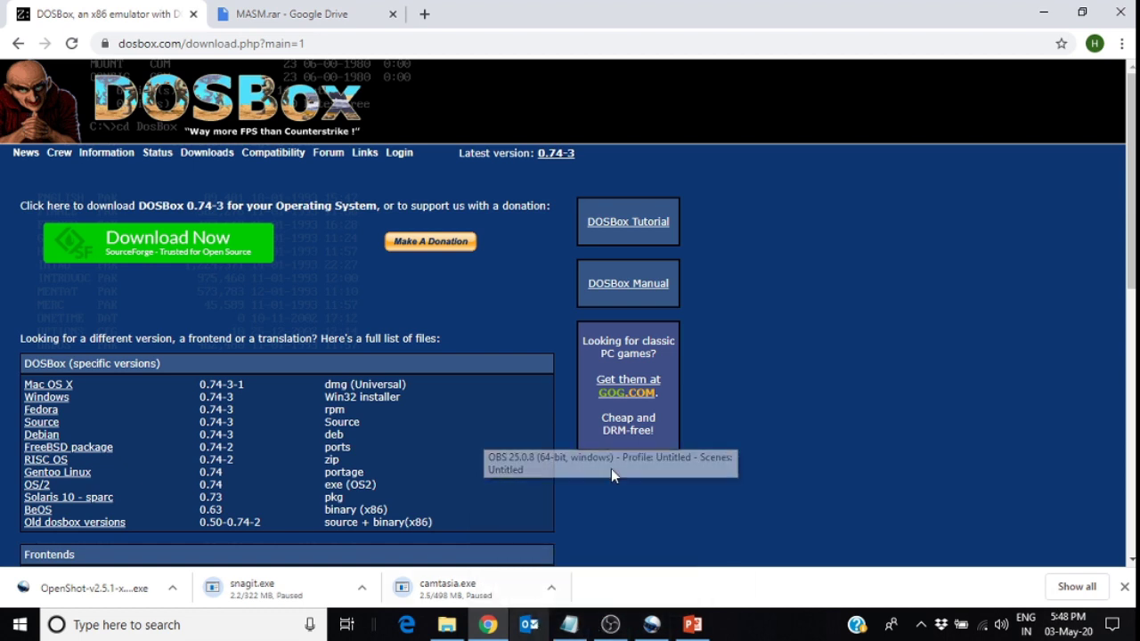
pyautogui.click(306, 16)
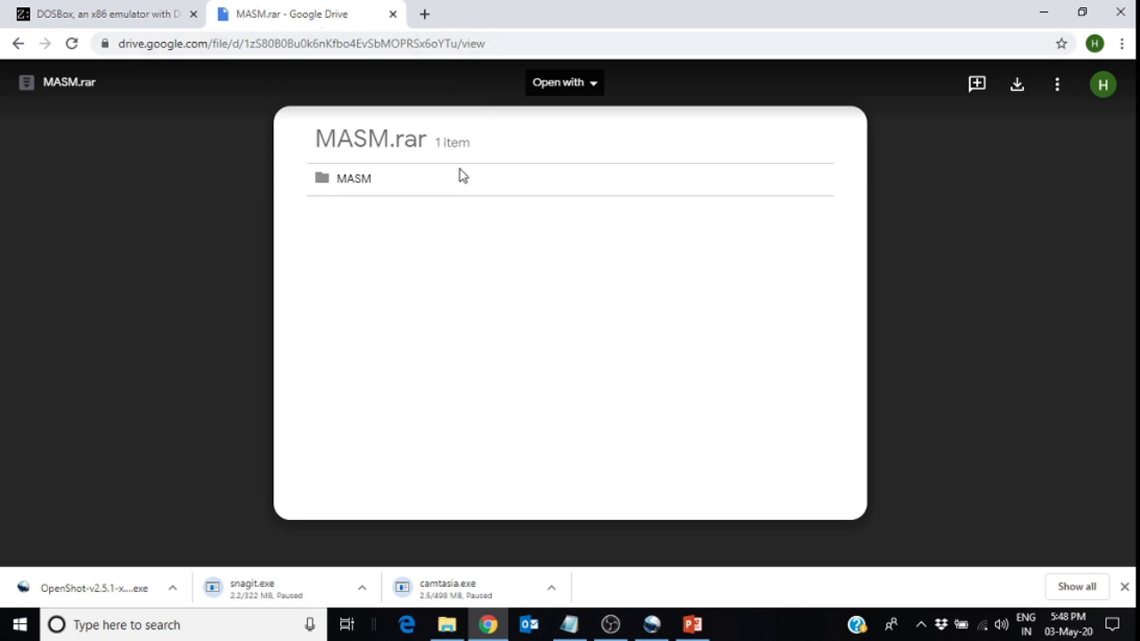
pyautogui.click(278, 43)
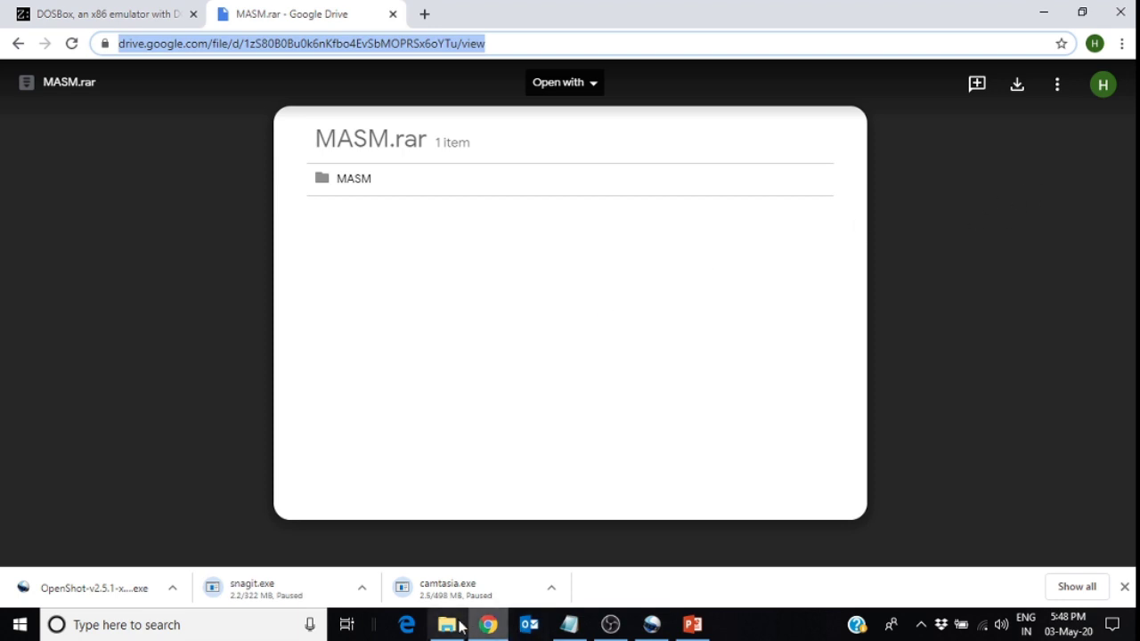
pyautogui.moveTo(450, 628)
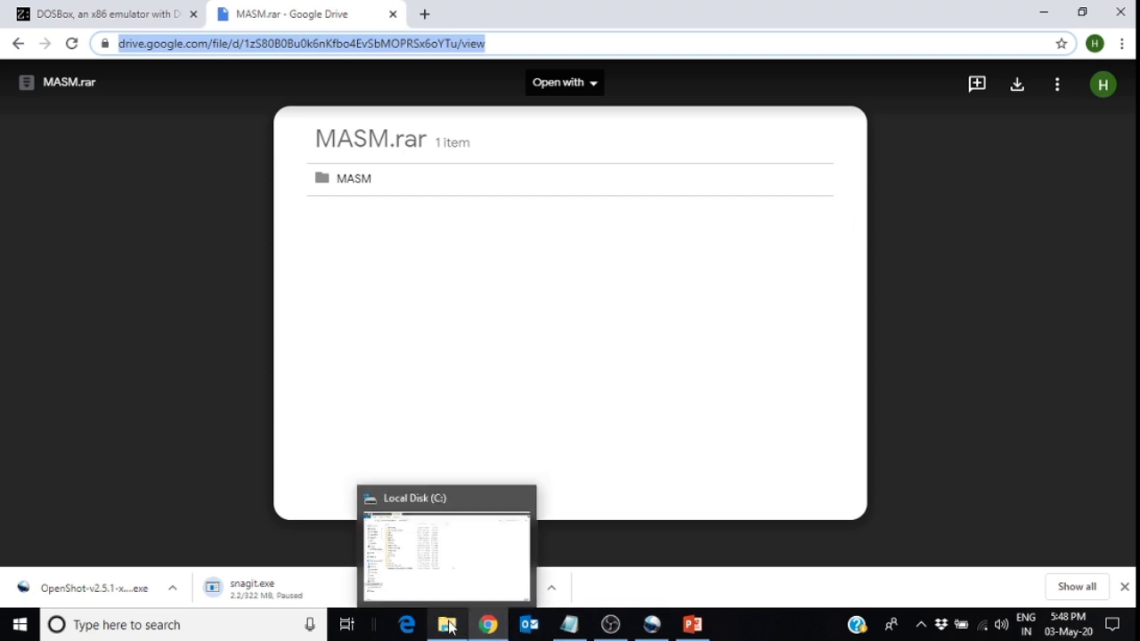
# - Open the MASM folder on Local Disk (C:) in File Explorer
pyautogui.click(450, 628)
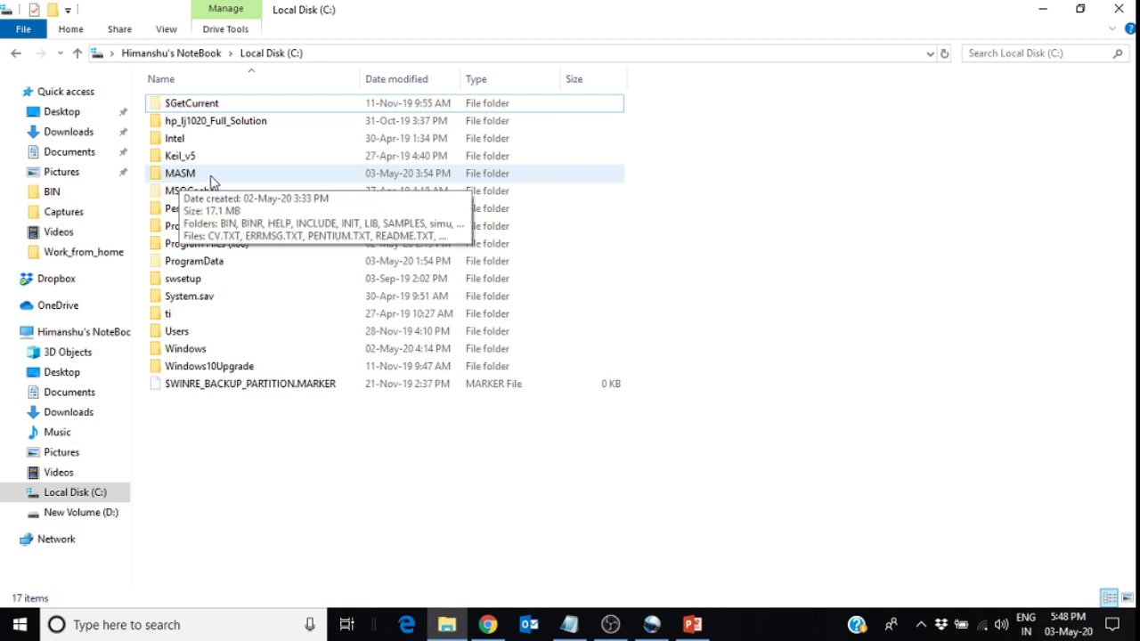
pyautogui.doubleClick(198, 172)
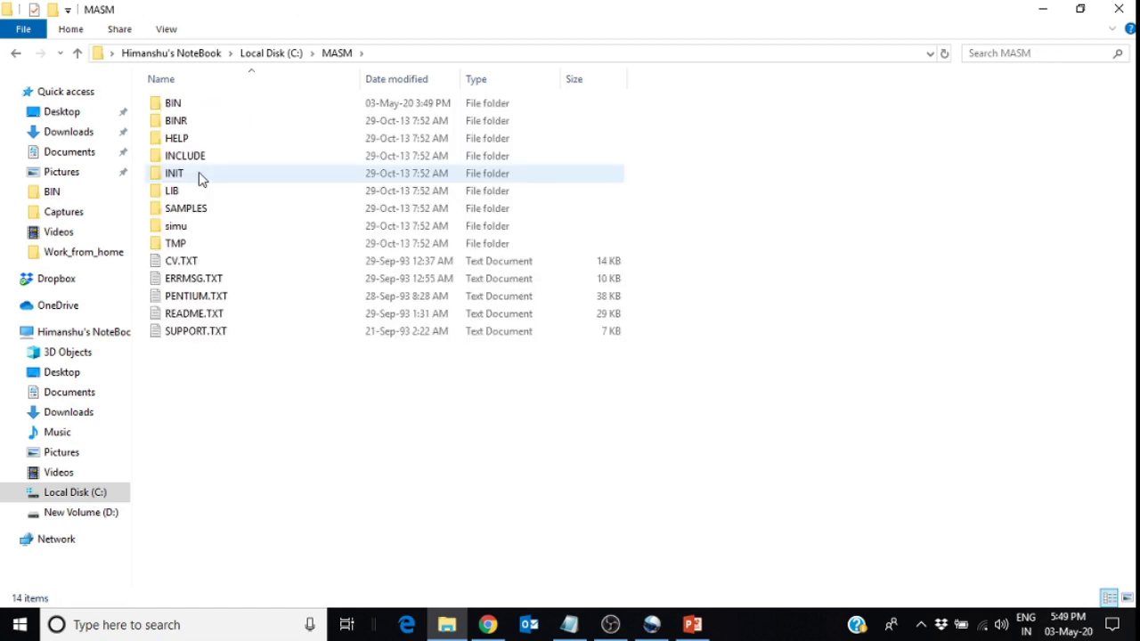
pyautogui.moveTo(204, 126)
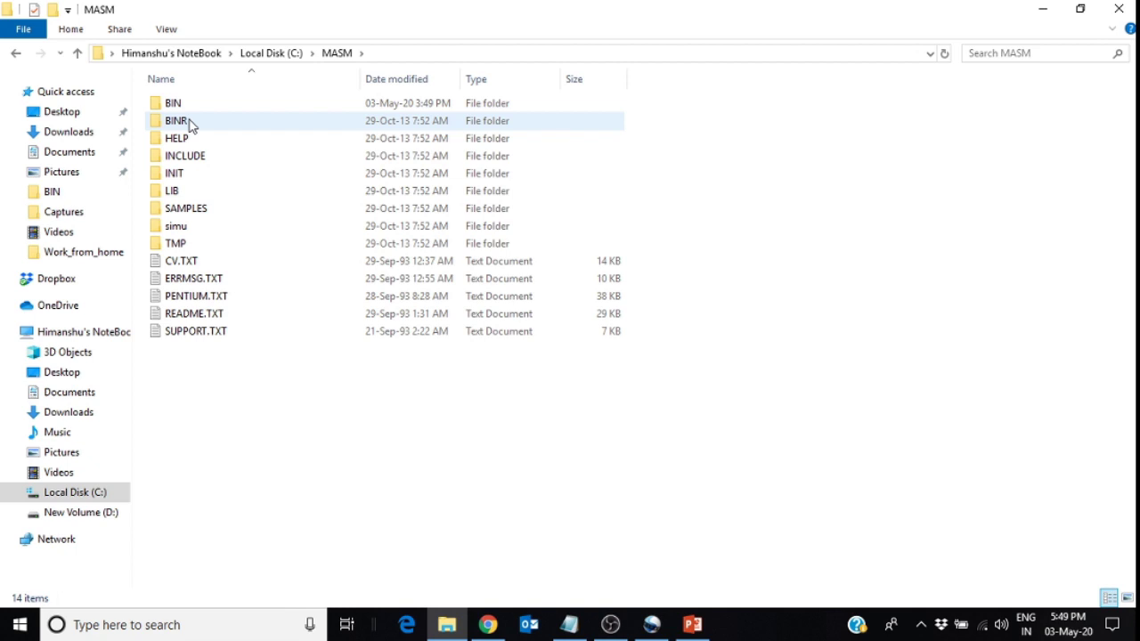
pyautogui.doubleClick(188, 124)
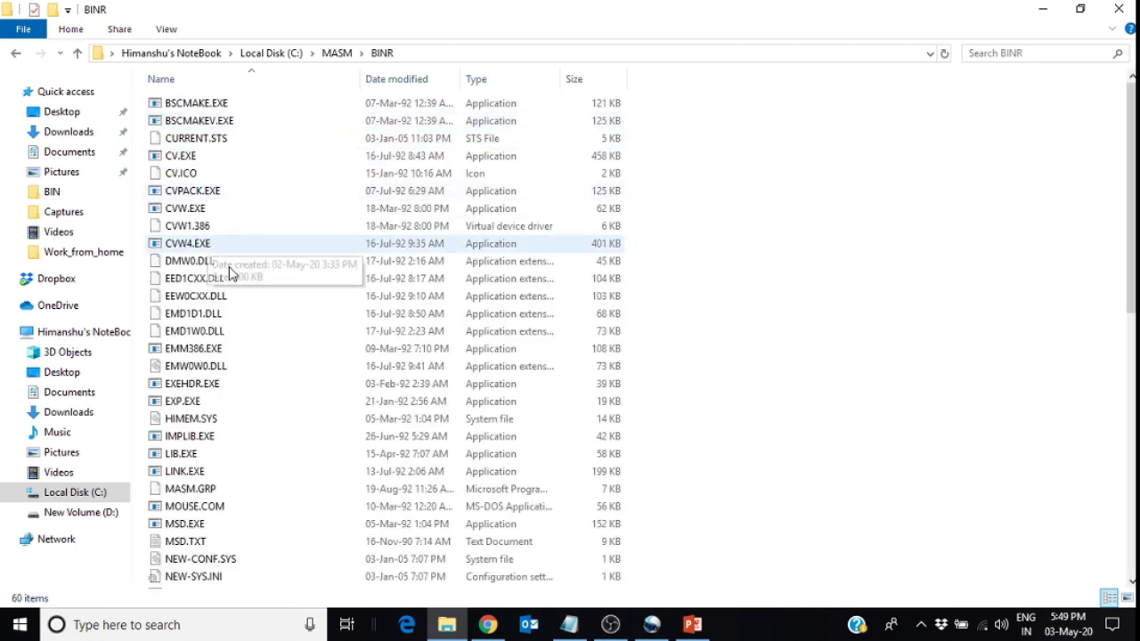
pyautogui.click(230, 297)
pyautogui.press('l')
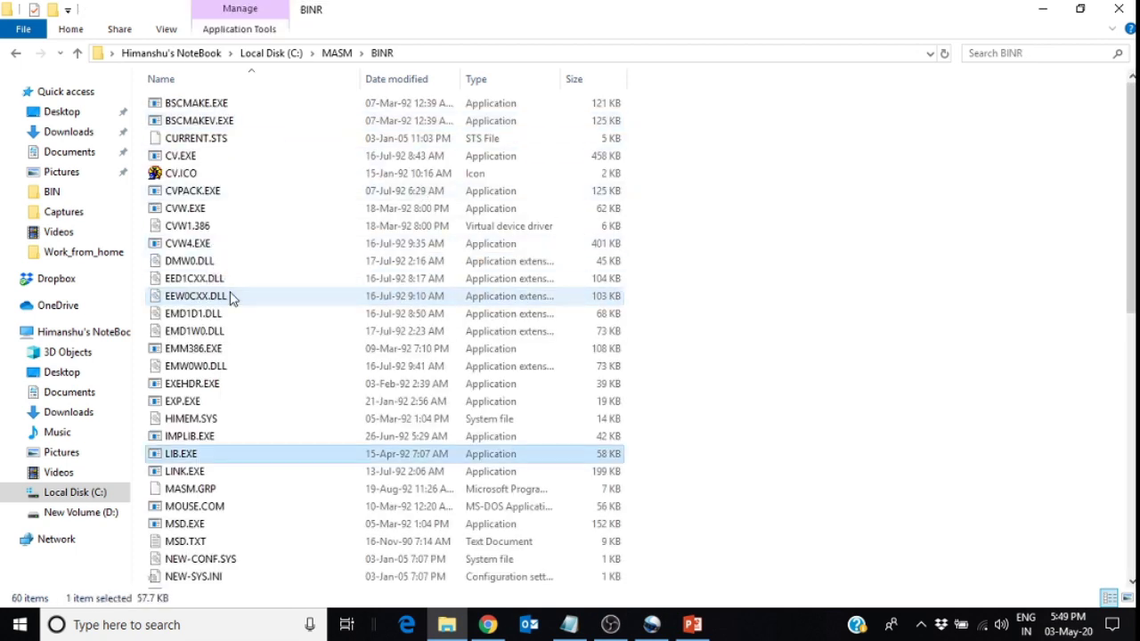
pyautogui.click(187, 477)
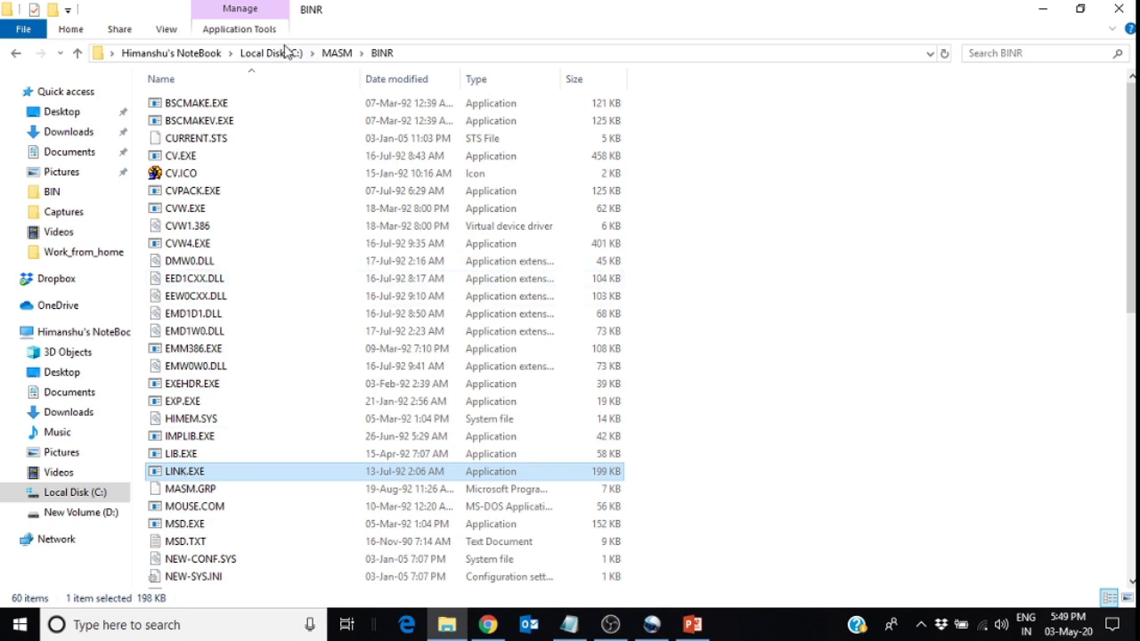
pyautogui.click(341, 54)
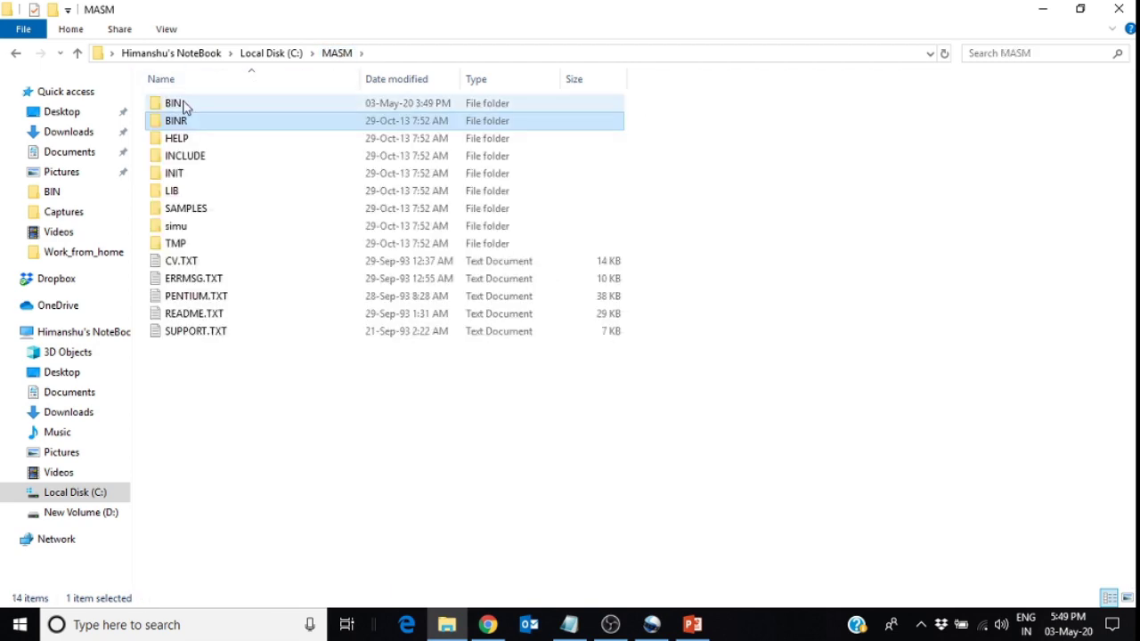
pyautogui.doubleClick(184, 105)
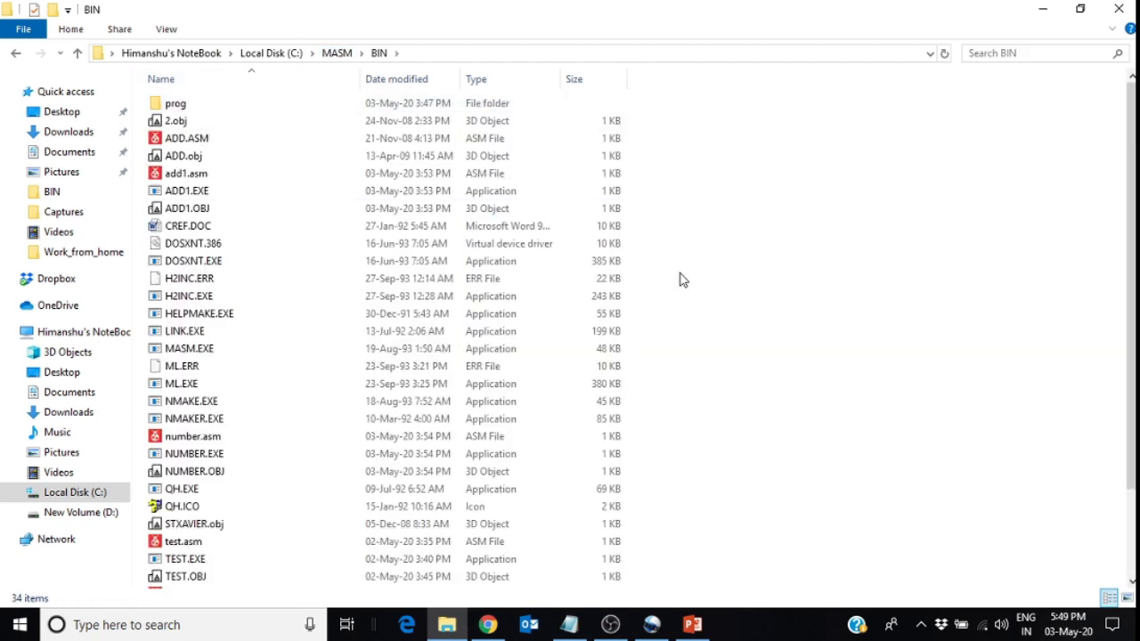
pyautogui.hotkey('ctrl', 'v')
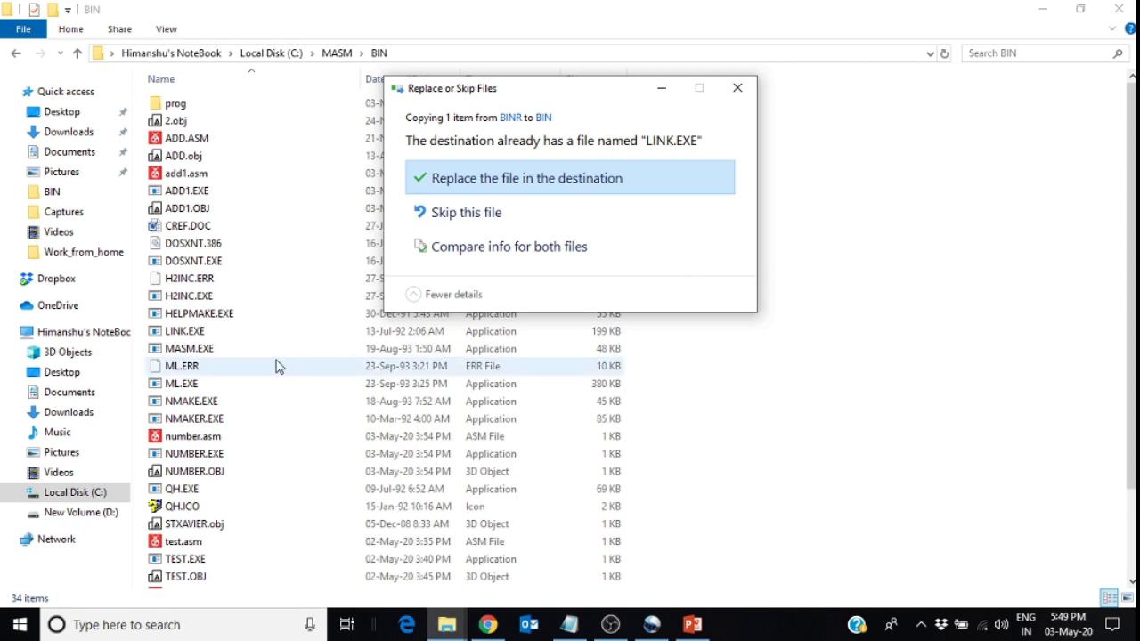
pyautogui.click(559, 191)
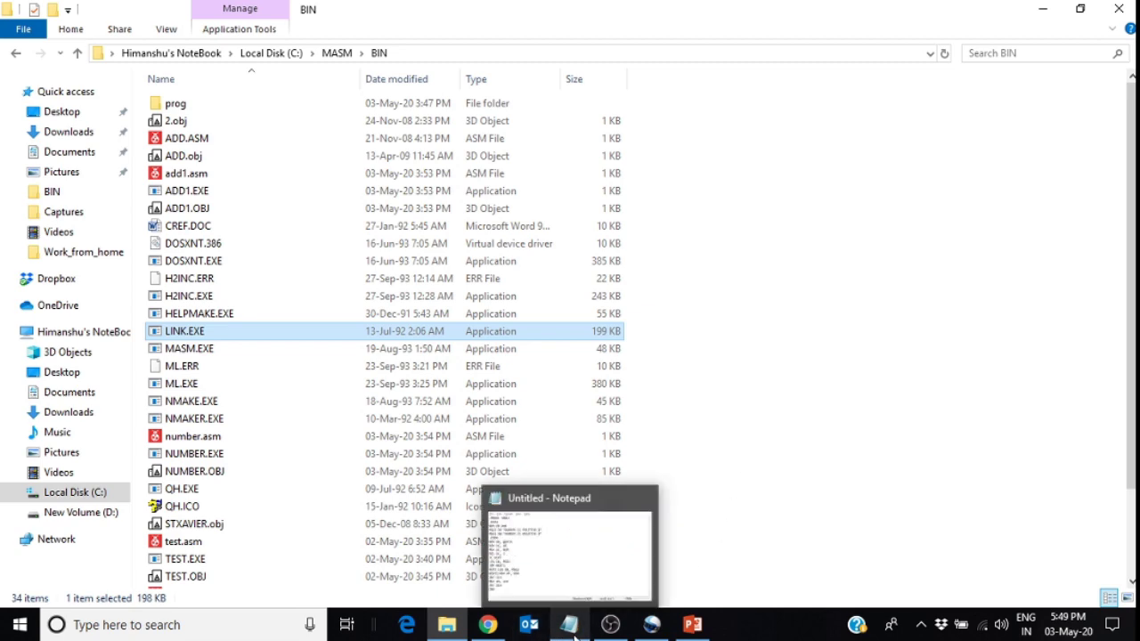
# - Bring the untitled Notepad assembly code forward and start File > Save As in C:\MASM\BIN
pyautogui.click(573, 634)
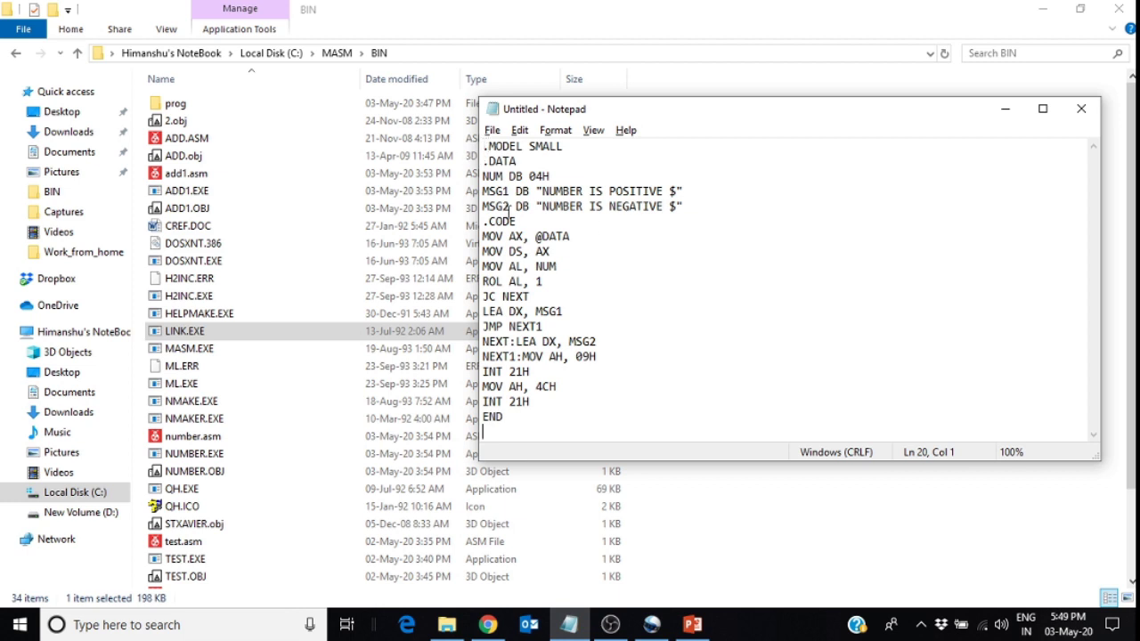
pyautogui.click(494, 132)
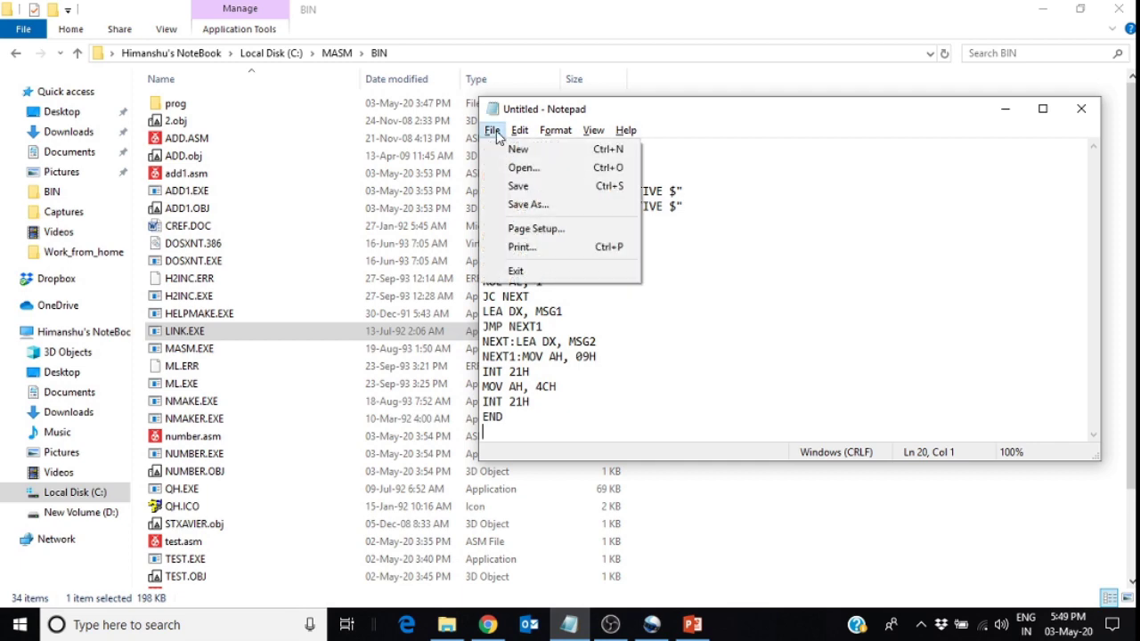
pyautogui.click(545, 189)
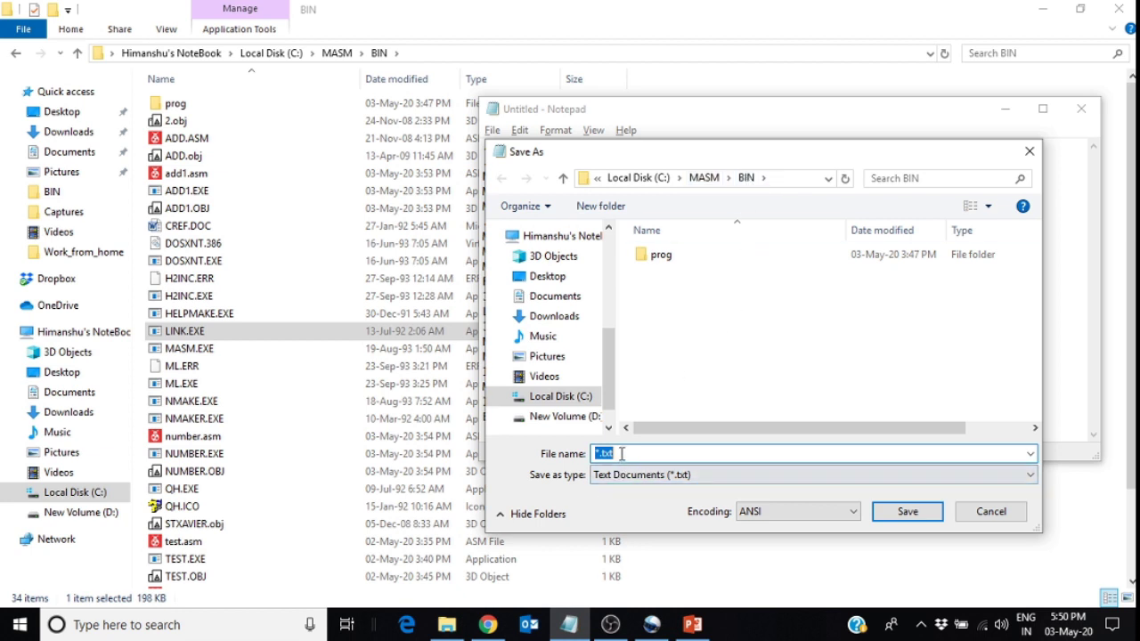
# - Save the Notepad code as demo.asm in C:\MASM\BIN
pyautogui.click(622, 453)
pyautogui.press('BackSpace')
pyautogui.press('BackSpace')
pyautogui.press('BackSpace')
pyautogui.write('demo')
pyautogui.write('.asm')
pyautogui.click(926, 510)
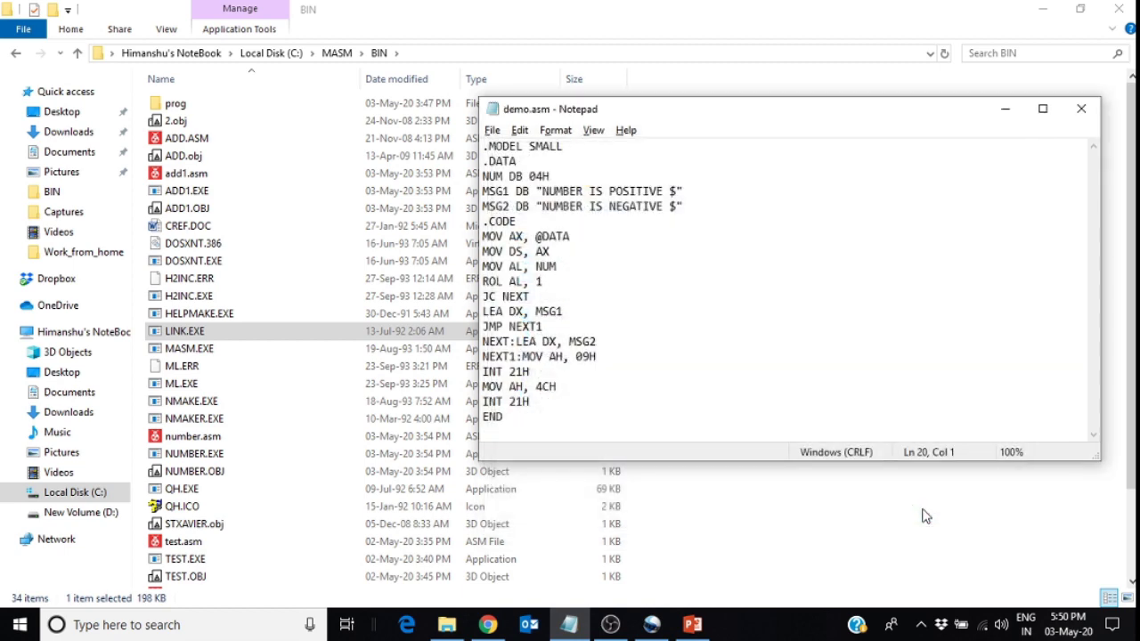
# - Minimize Notepad, confirm demo.asm is in the BIN folder, and show the desktop
pyautogui.click(1006, 116)
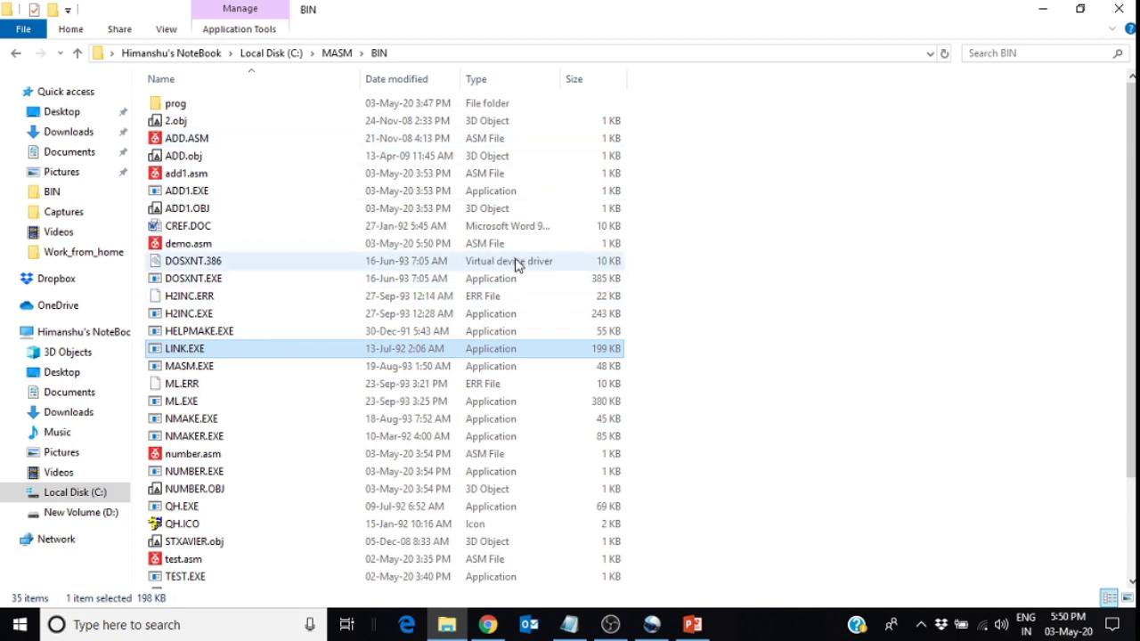
pyautogui.click(196, 249)
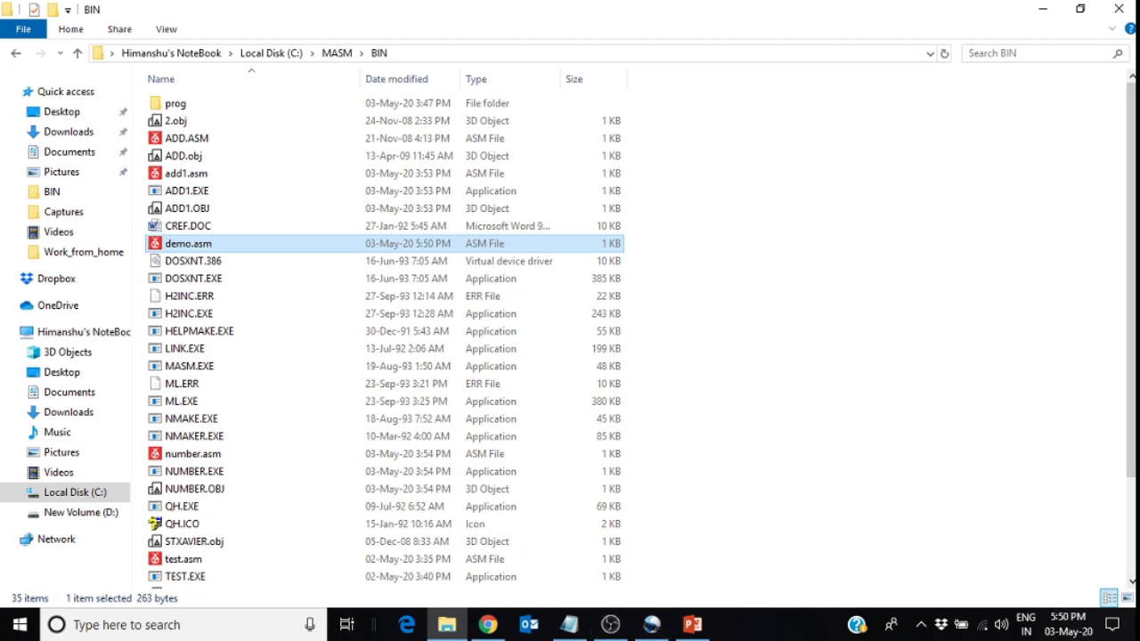
pyautogui.press('super+d')
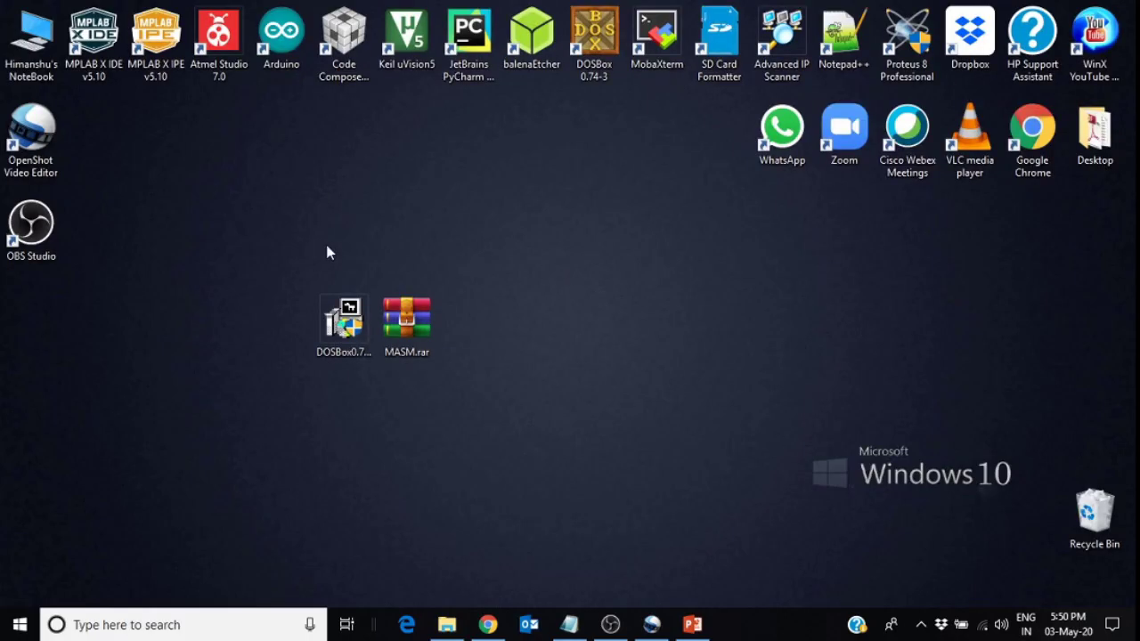
# - Launch DOSBox 0.74-3 and mount c:\masm as drive C with 'mount c c:\masm'
pyautogui.click(593, 45)
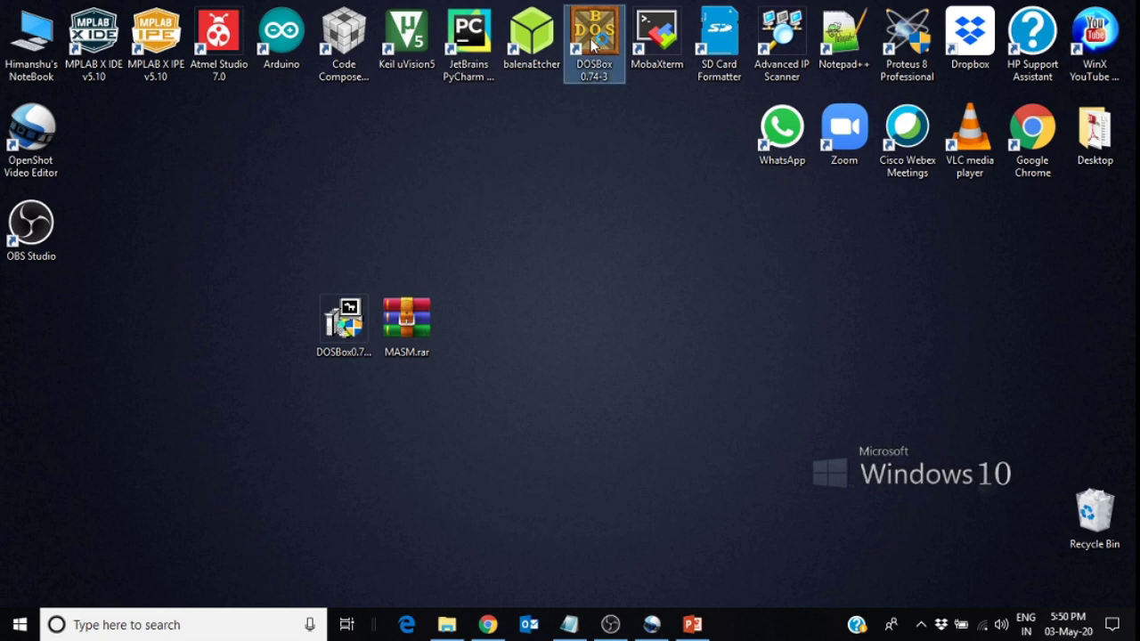
pyautogui.doubleClick(593, 44)
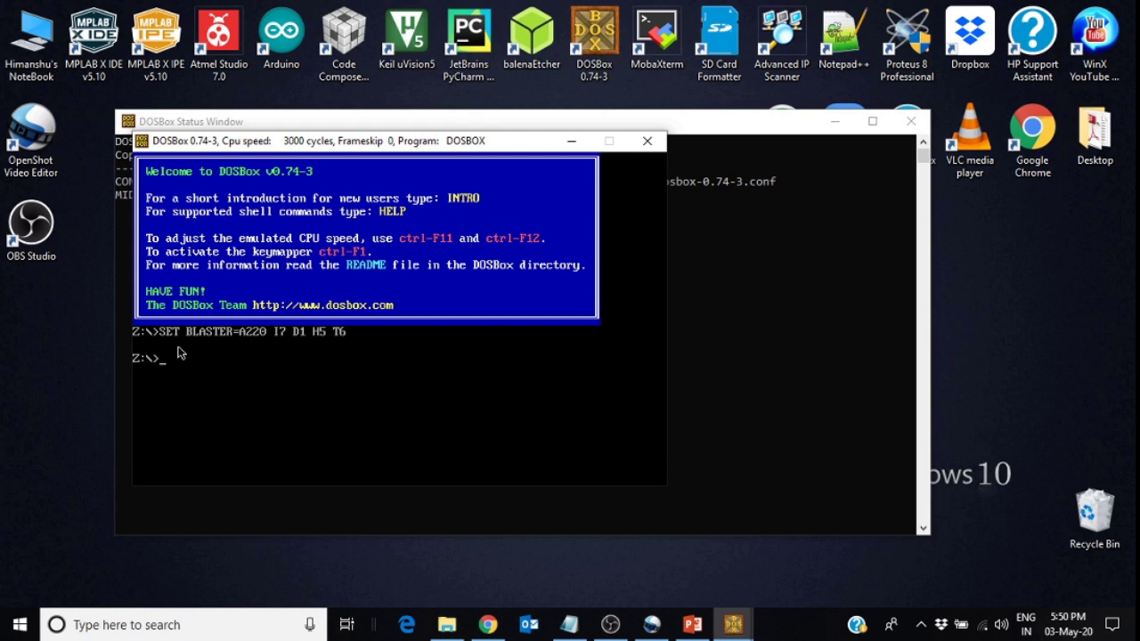
pyautogui.write('mount')
pyautogui.write(' c')
pyautogui.write(' c:')
pyautogui.write('\\')
pyautogui.write('masm')
pyautogui.press('Return')
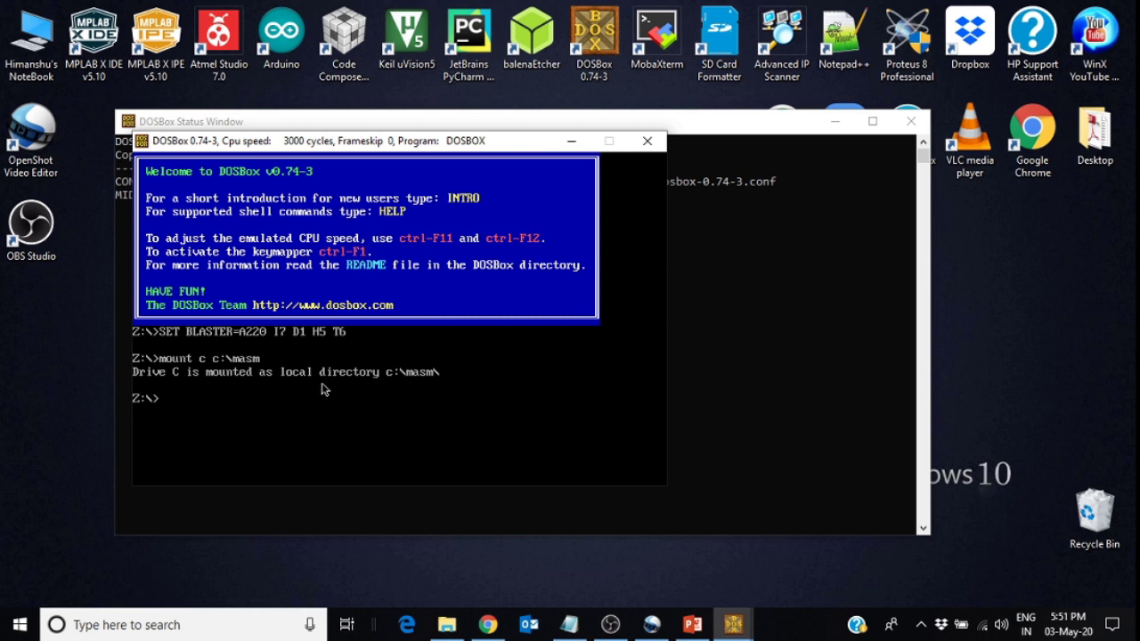
# - Switch to drive C, enter the BIN folder, and run 'masm demo.asm'
pyautogui.write('c:')
pyautogui.press('Return')
pyautogui.write('cd')
pyautogui.write(' bin')
pyautogui.press('Return')
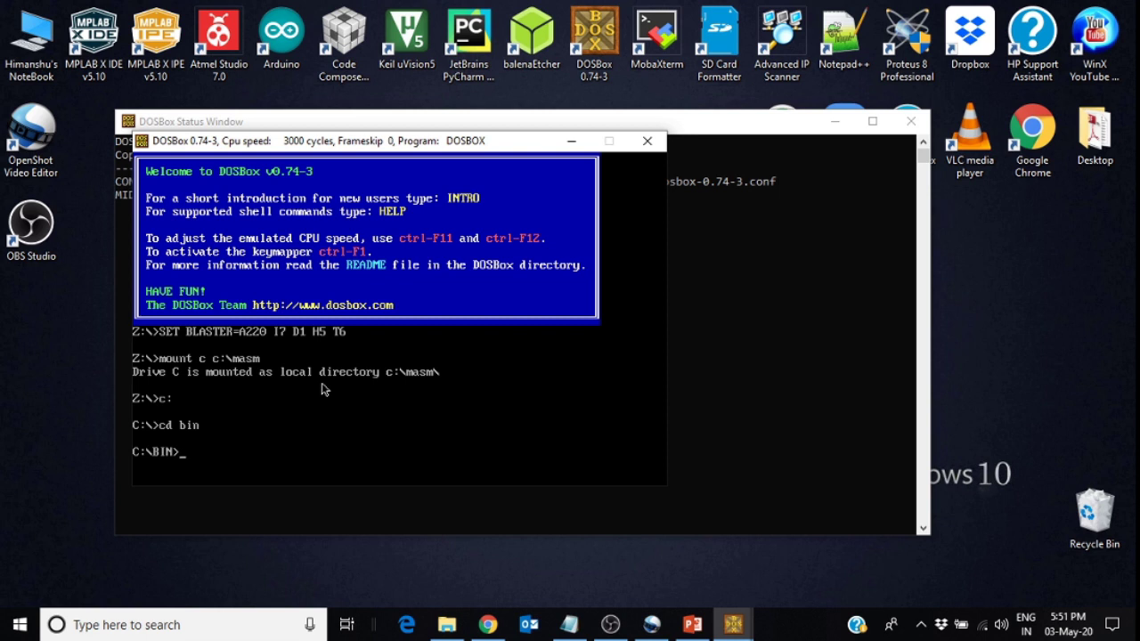
pyautogui.write('masm ')
pyautogui.write('demo')
pyautogui.write('.asm')
pyautogui.press('Return')
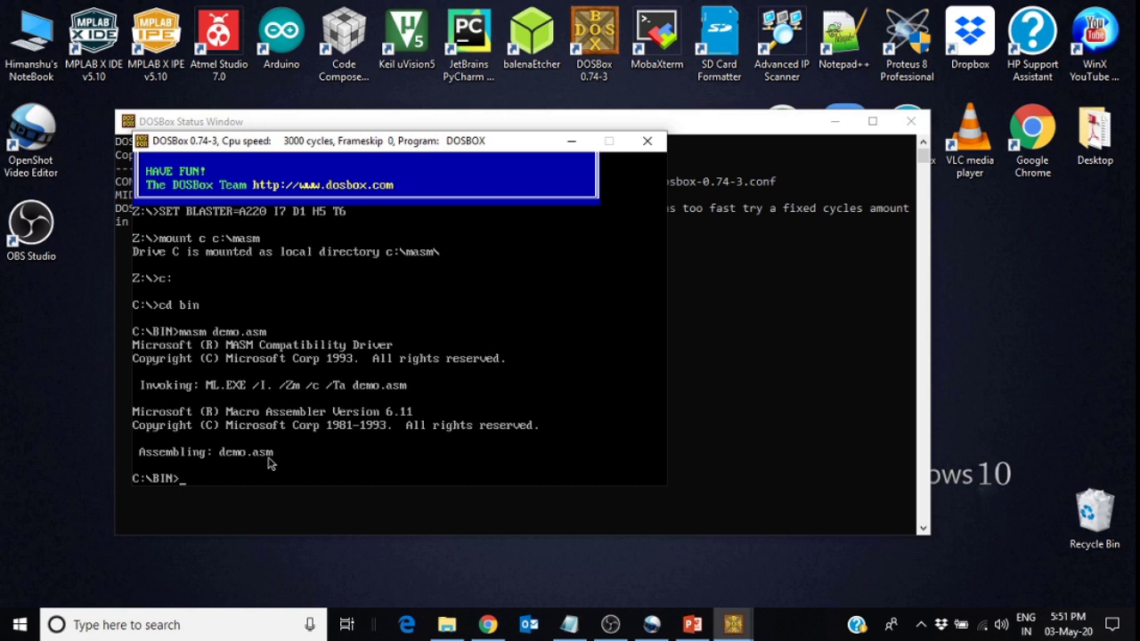
# - Run 'link demo.obj' and accept the default run, list, library and definitions files
pyautogui.write('link')
pyautogui.write(' demo.o')
pyautogui.write('bj')
pyautogui.press('Return')
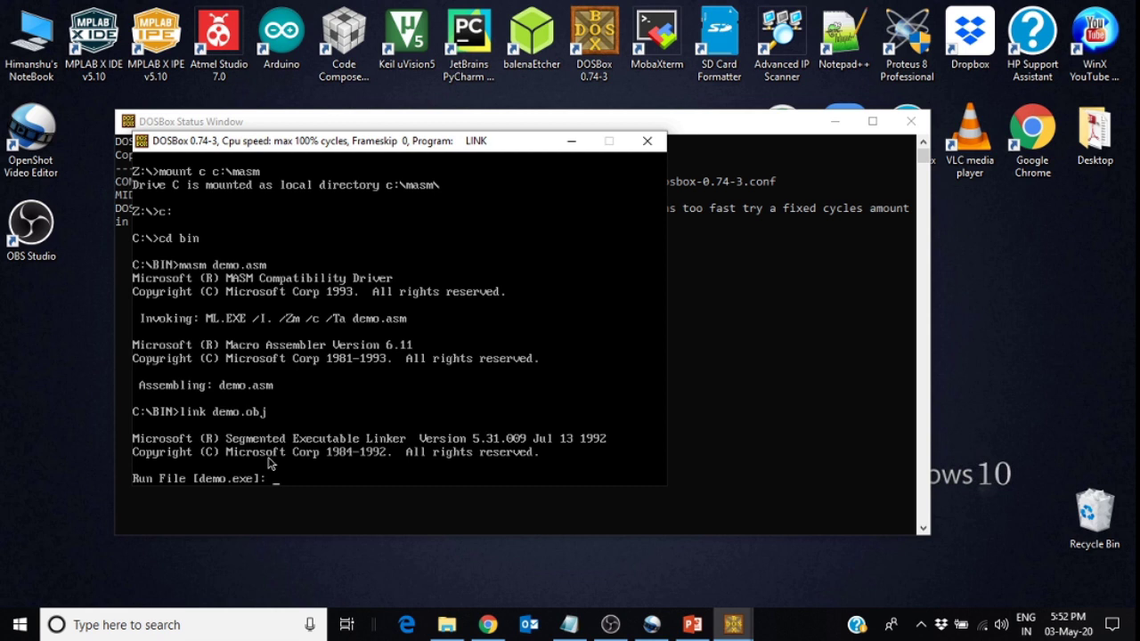
pyautogui.press('Return')
pyautogui.press('Return')
pyautogui.press('Return')
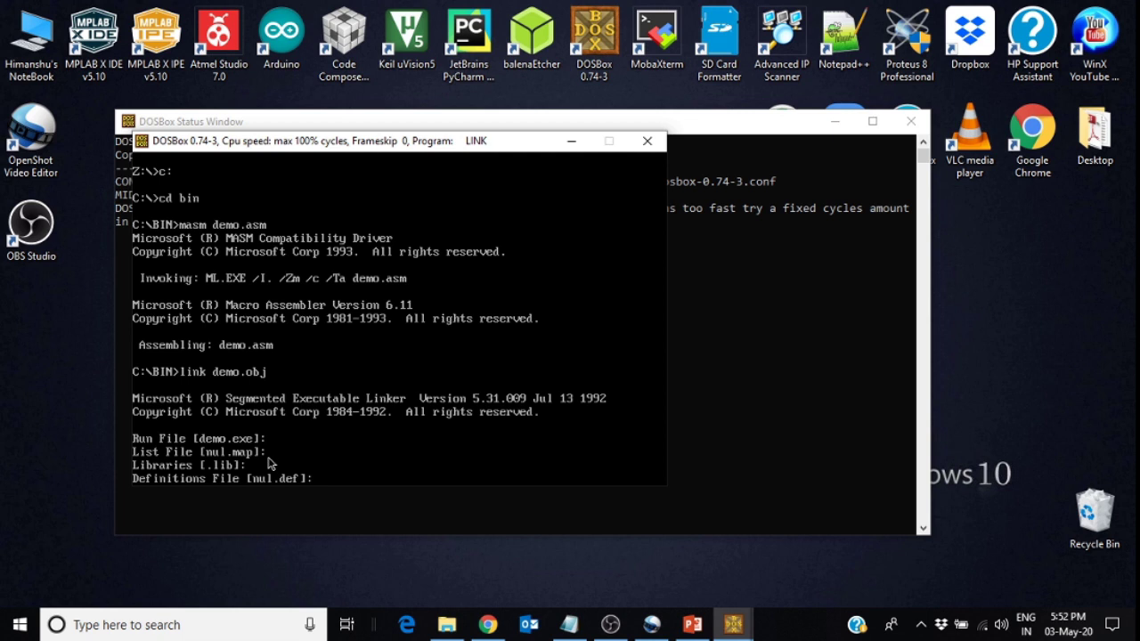
pyautogui.press('Return')
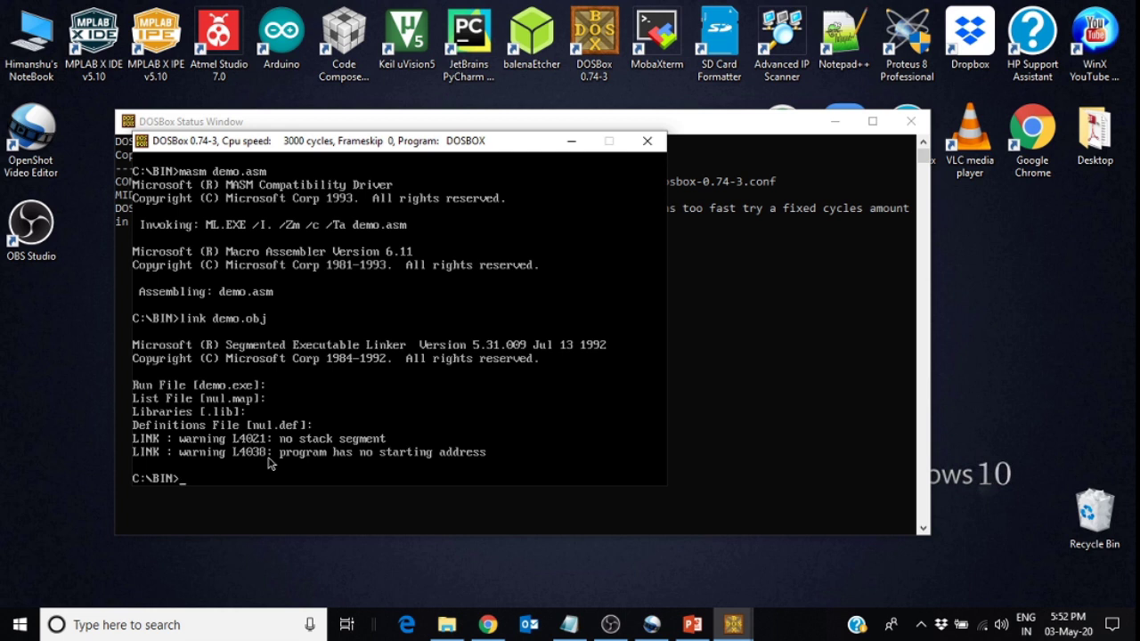
# - Run demo.exe at the C:\BIN> prompt, printing NUMBER IS POSITIVE
pyautogui.write('demo')
pyautogui.write('.exe')
pyautogui.press('Return')
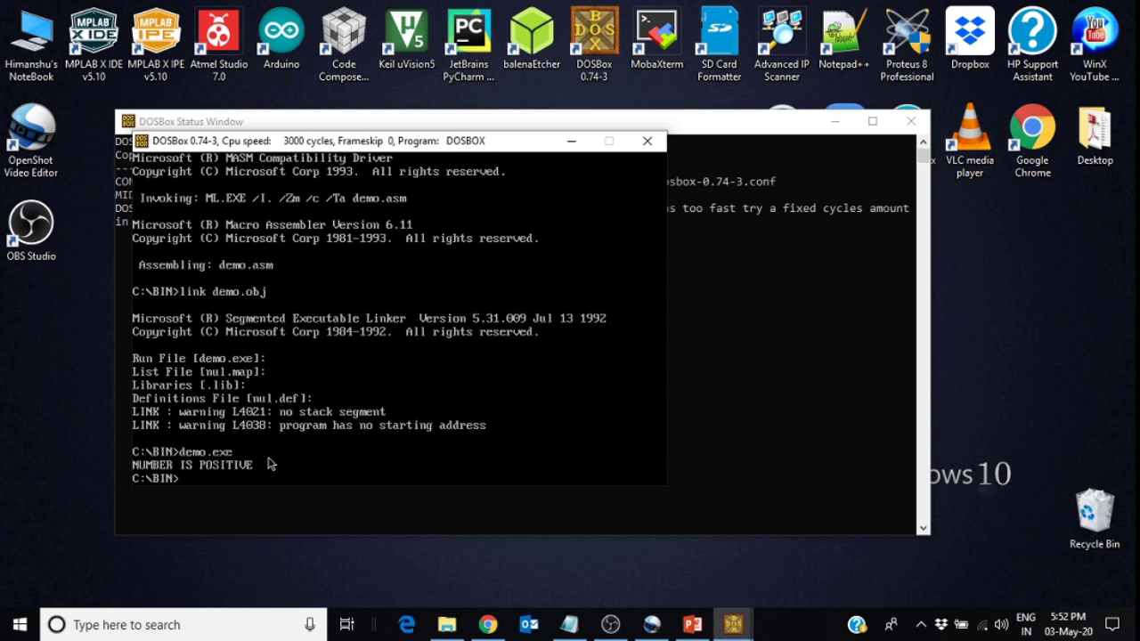